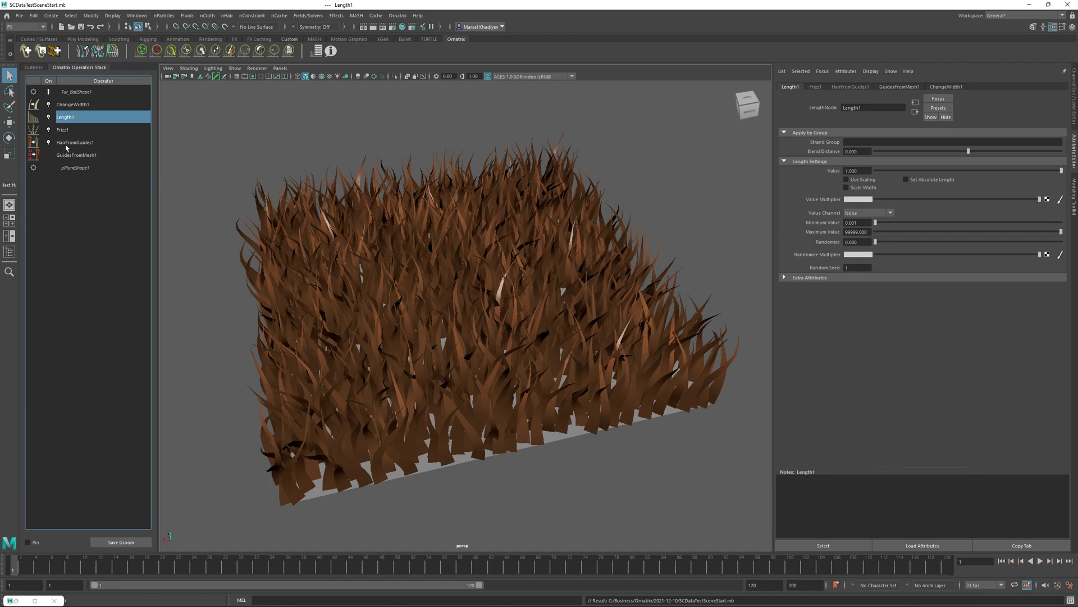
- Preview a lower Frizz1 amount, restore it to 5.000, then show HairFromGuides1's settings
left_click(64, 130)
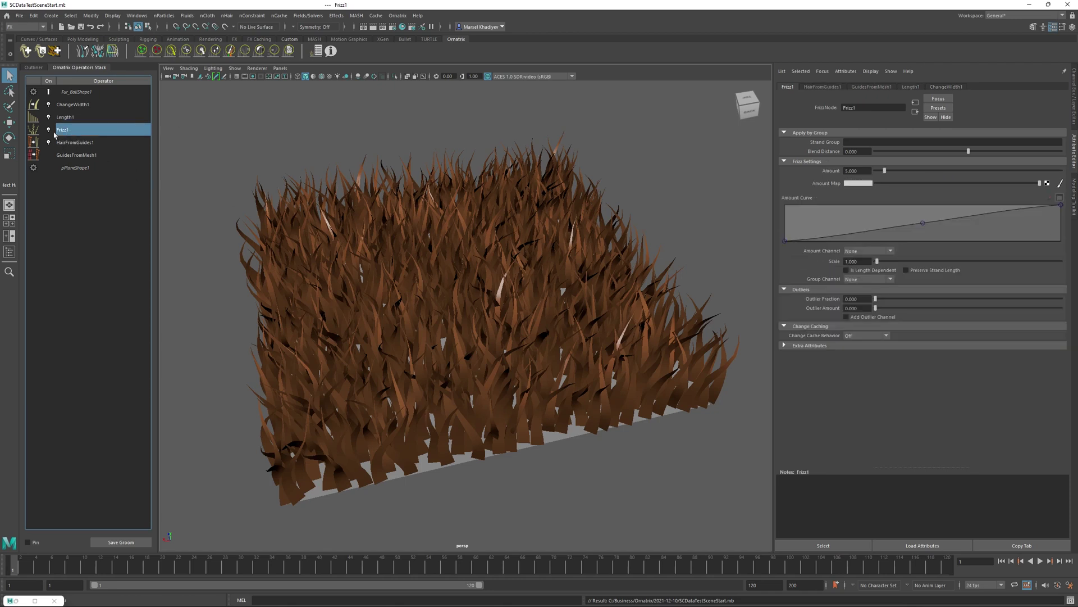
left_click_drag(885, 170, 885, 172)
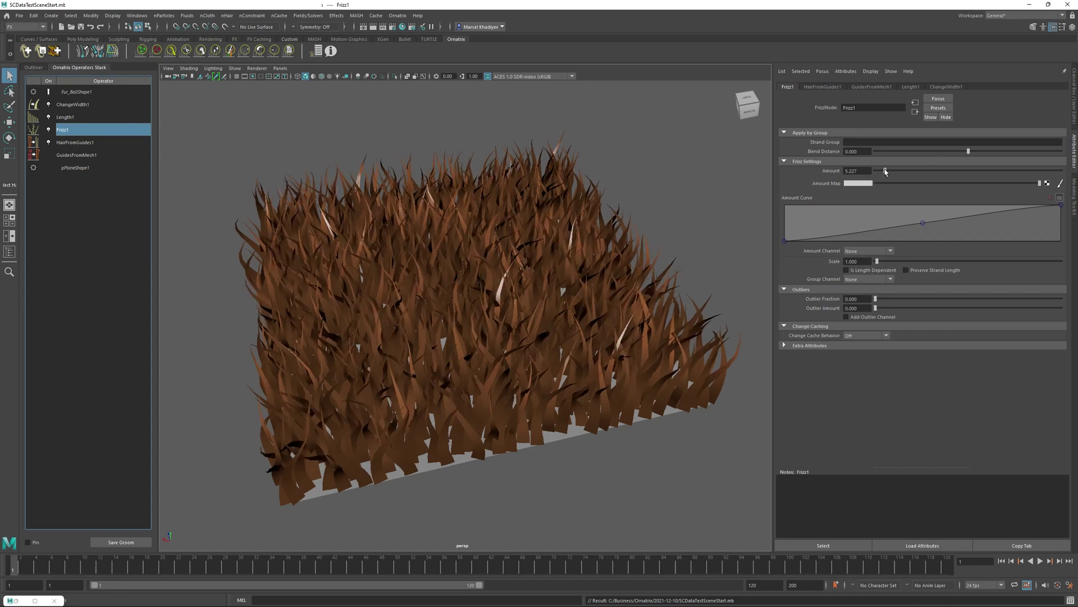
key("ctrl+z")
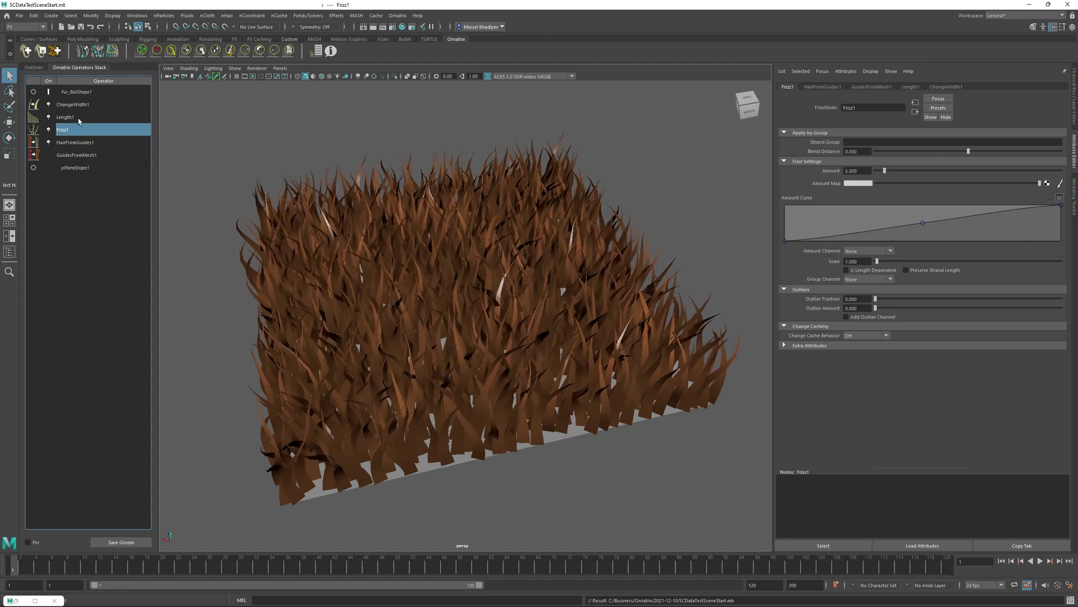
left_click(74, 142)
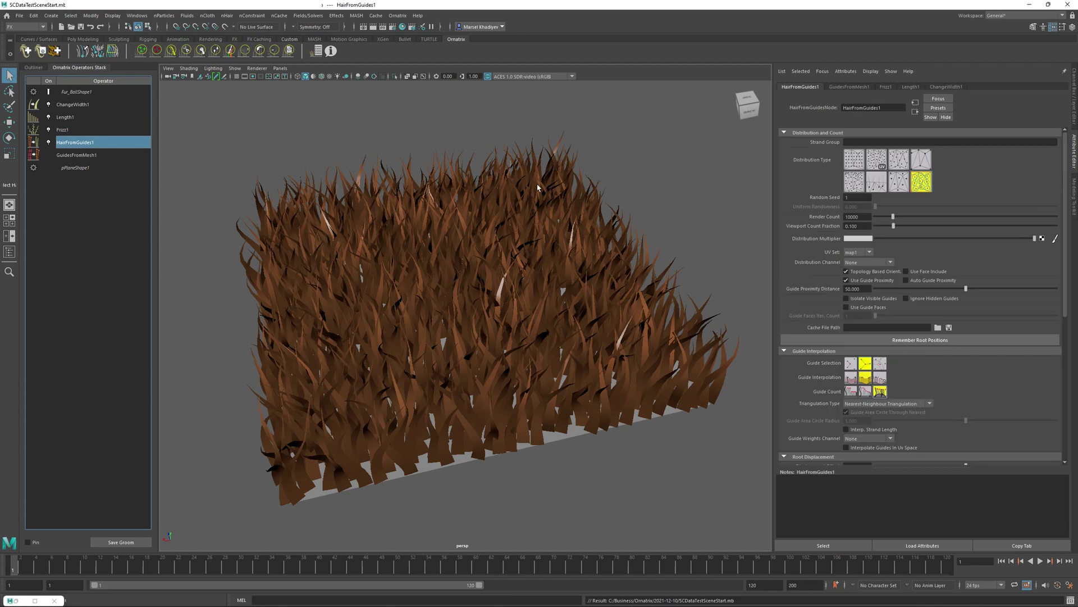
- Draw sink curves across the grass with Edit Sinks and move SurfaceComb1 below Frizz1
left_click(97, 54)
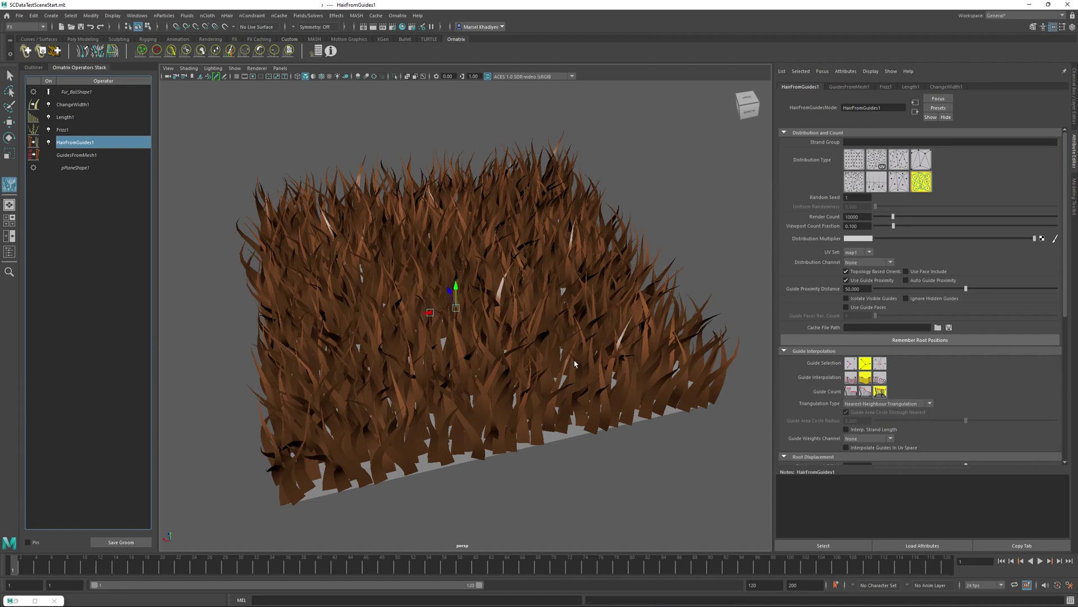
left_click_drag(545, 355, 584, 366)
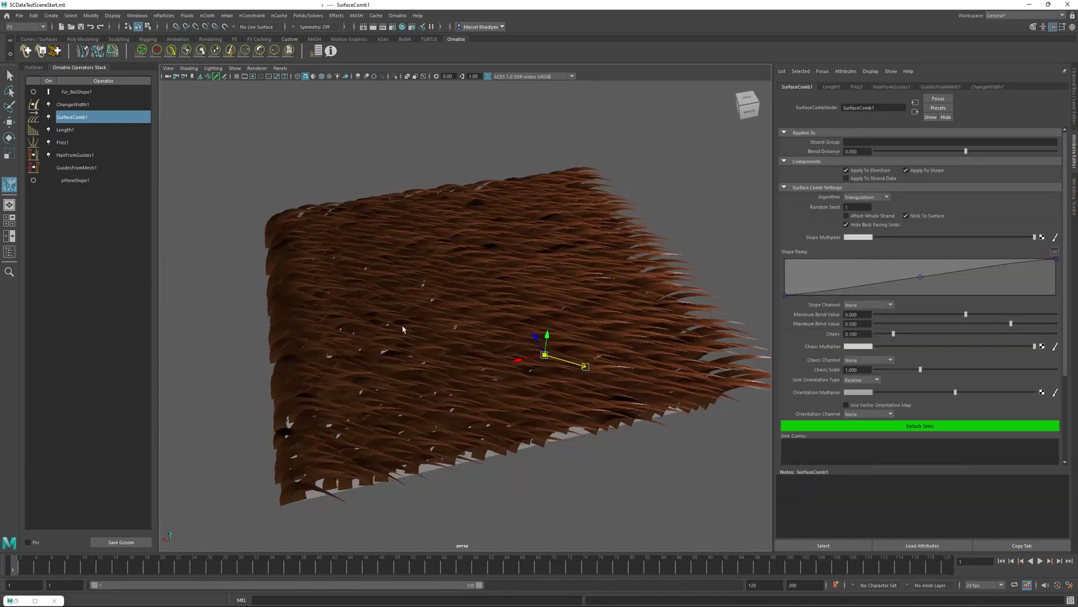
left_click_drag(361, 324, 322, 323)
left_click_drag(373, 293, 490, 334)
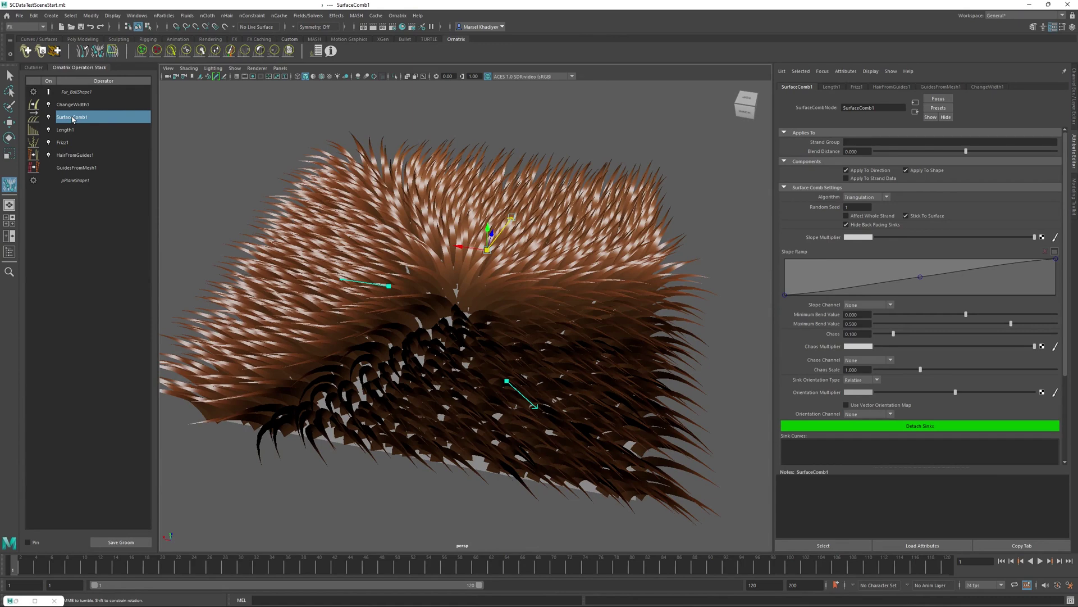
left_click_drag(73, 118, 76, 142)
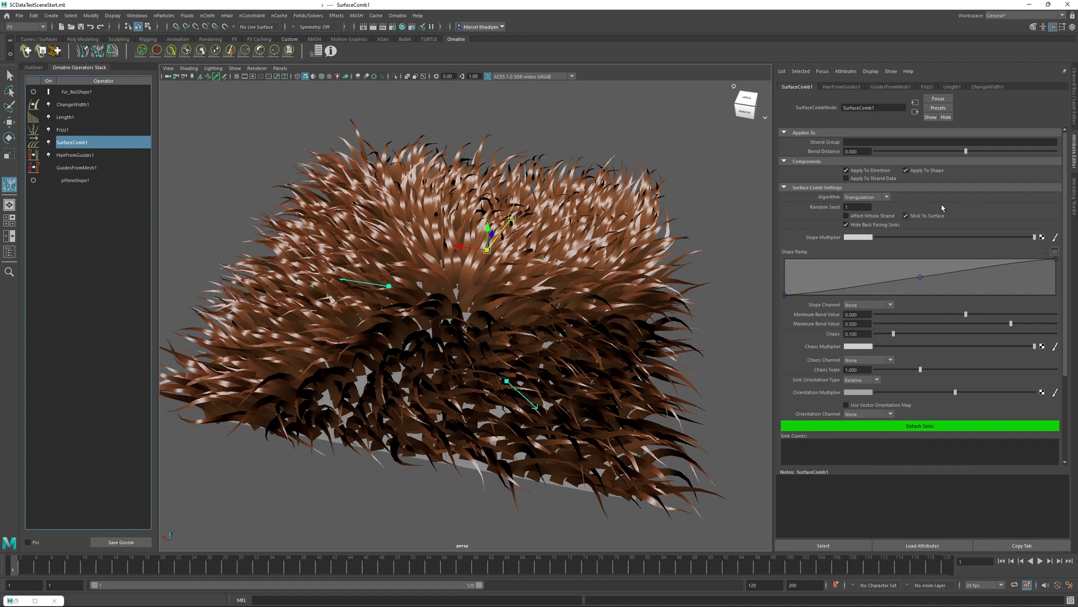
- Stop SurfaceComb1 changing strand direction so it writes SinkValues strand data instead
left_click(877, 174)
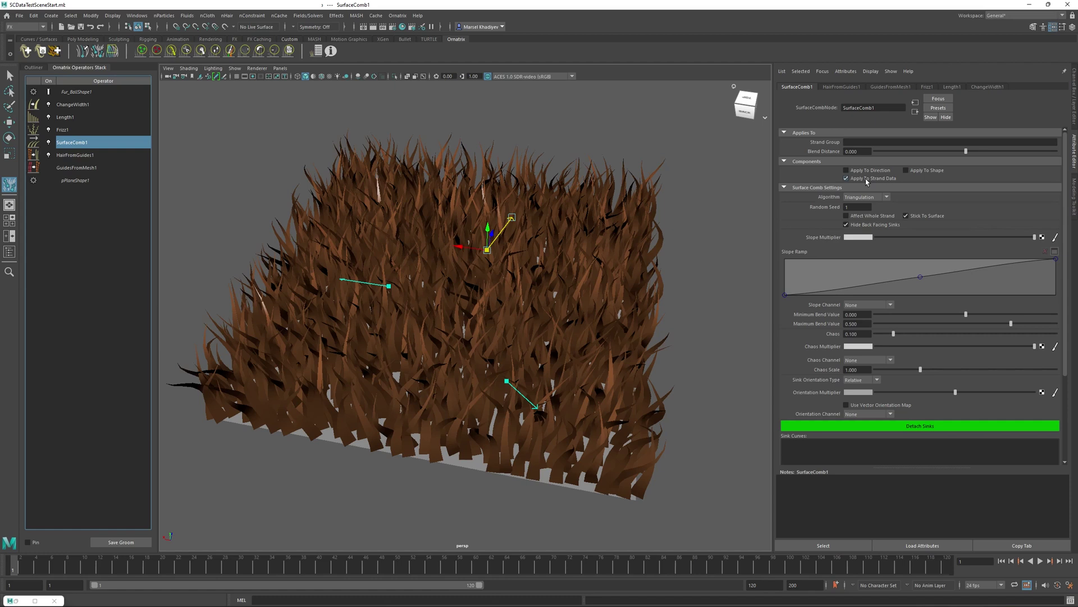
scroll(819, 391, "down", 4)
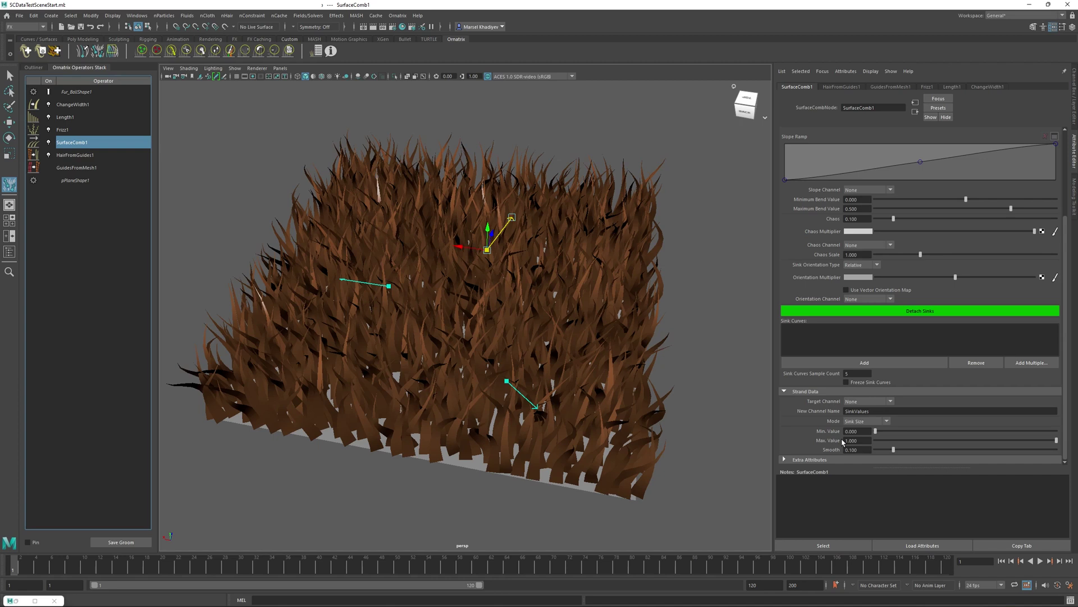
left_click(858, 404)
left_click(857, 404)
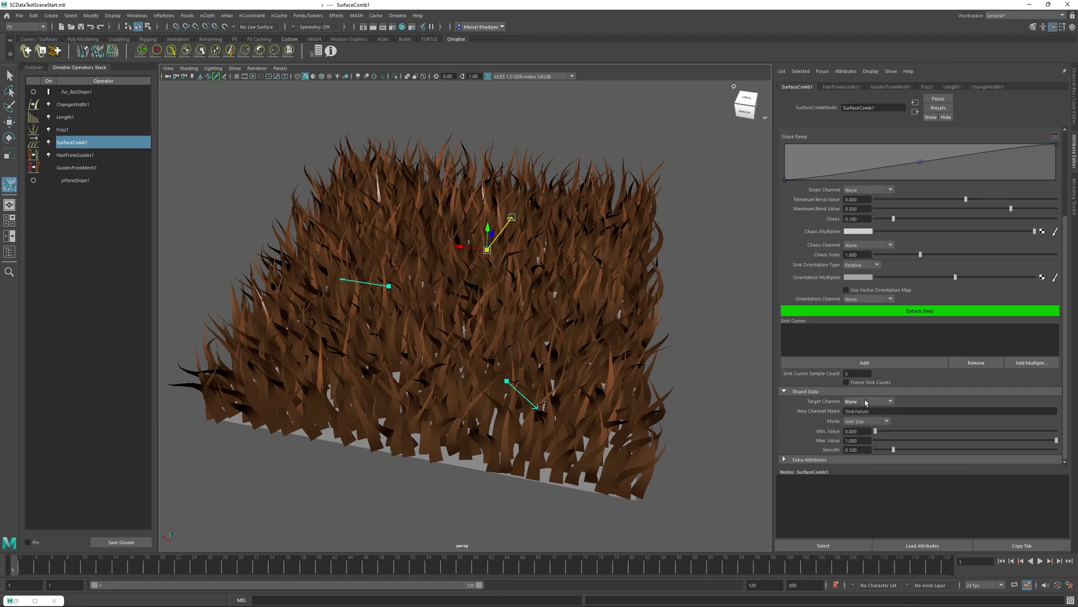
left_click(870, 404)
left_click(871, 402)
left_click(881, 412)
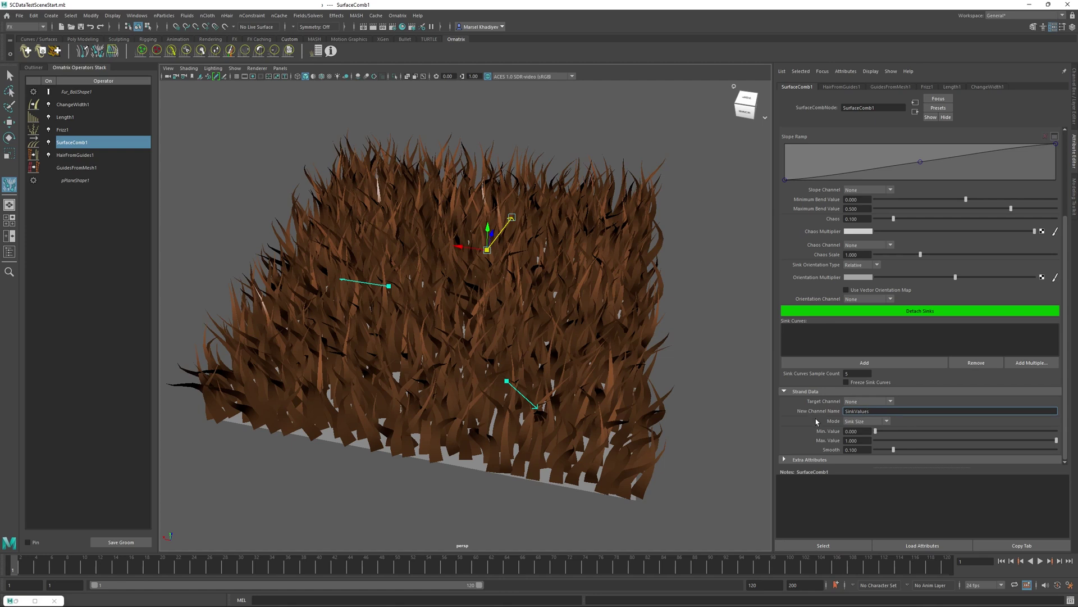
left_click(855, 422)
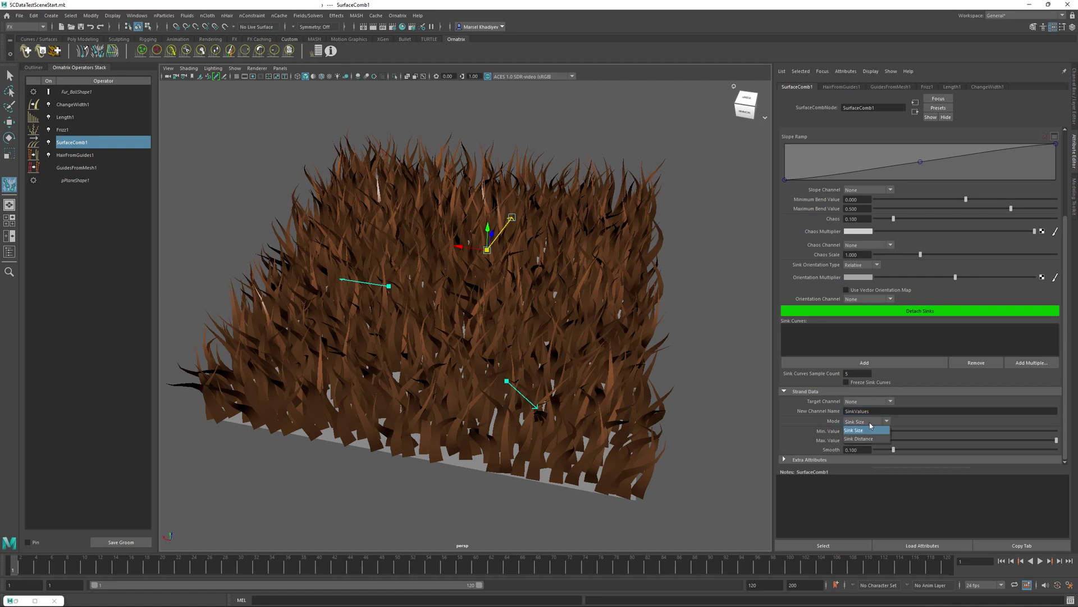
left_click(910, 422)
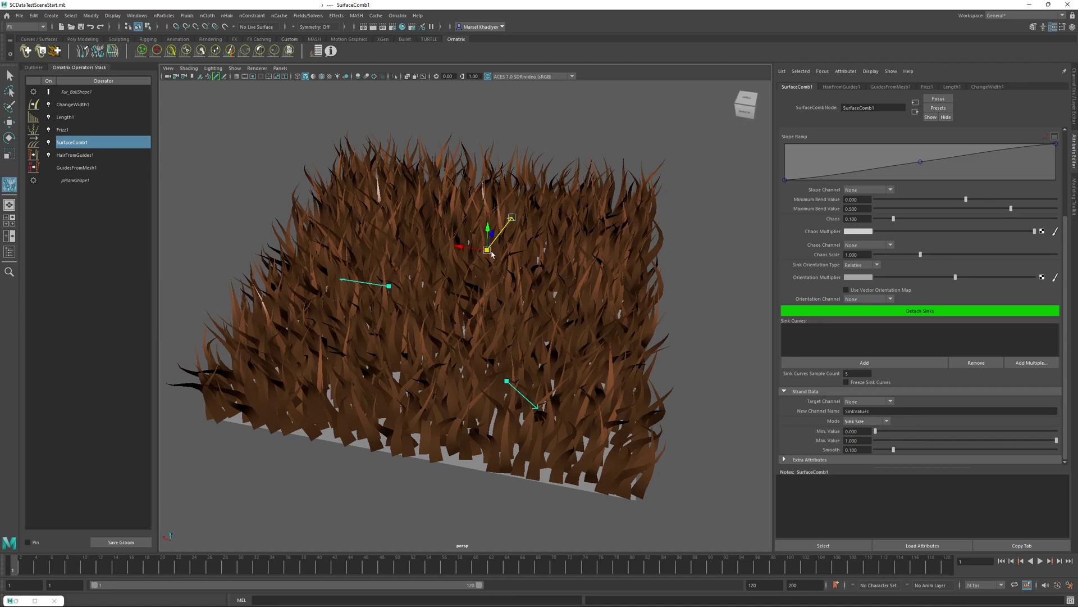
- Shift the lower sink curve down-right and shorten the front-right sink curve leftward
left_click_drag(505, 238, 561, 270, "alt")
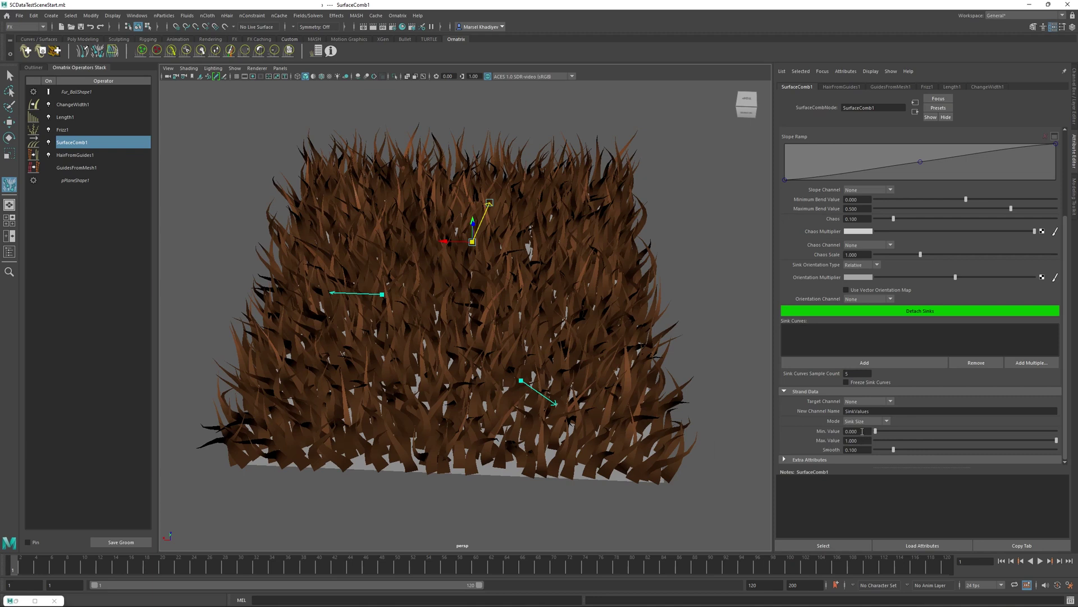
left_click(521, 382)
left_click_drag(521, 382, 551, 406)
left_click(382, 294)
left_click_drag(326, 292, 265, 290)
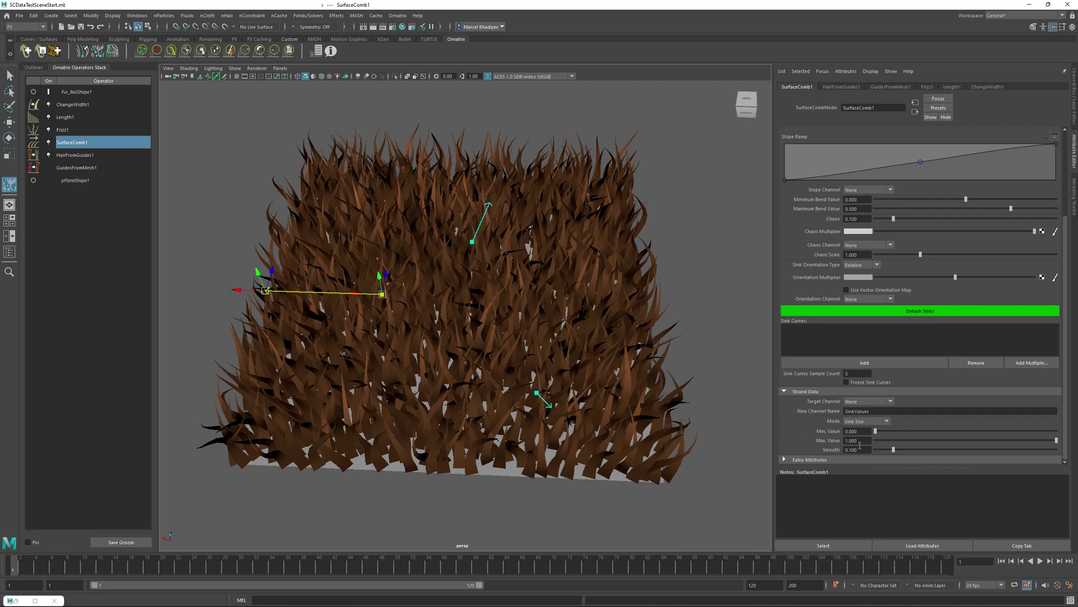
- Select the vertical sink curve, finish sink editing, and show Frizz1's settings
left_click(473, 243)
mouse_move(590, 288)
left_mouse_down("alt")
mouse_move(609, 337)
mouse_move(567, 343)
mouse_move(586, 286)
left_mouse_up("alt")
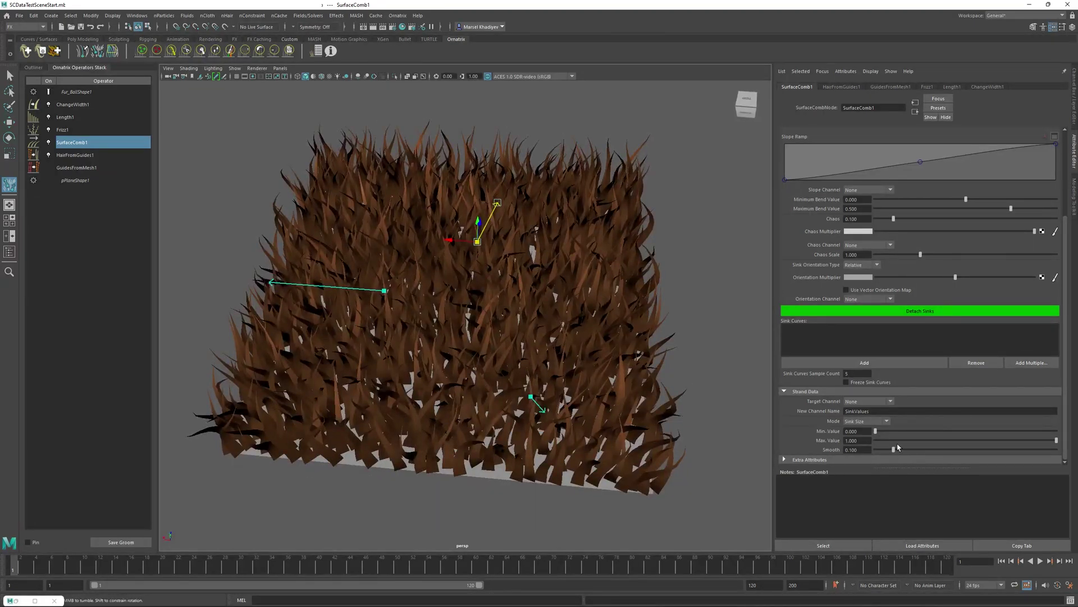
left_click(9, 75)
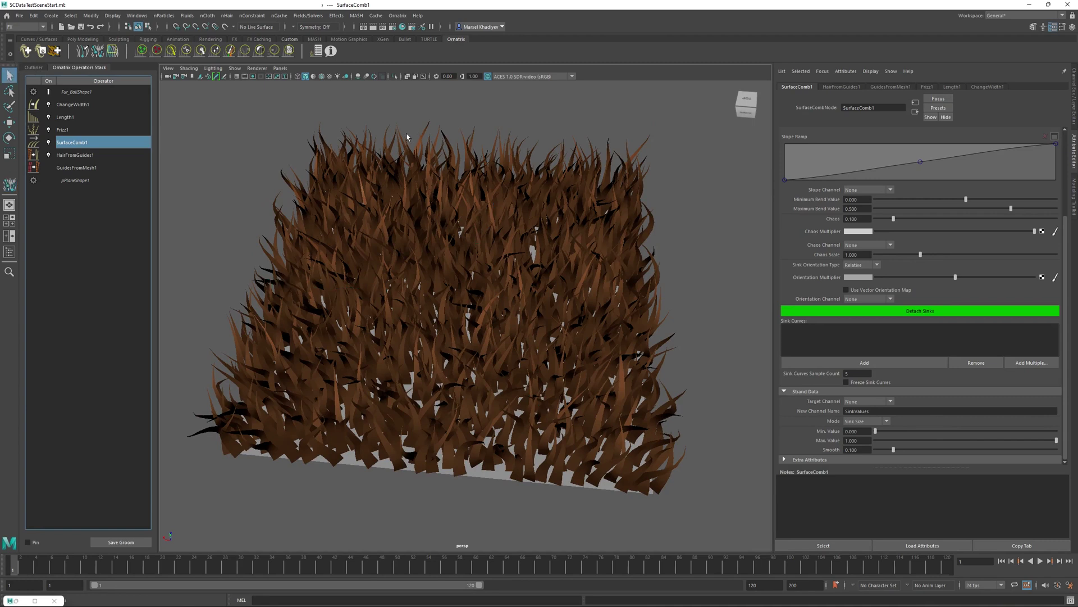
left_click(66, 130)
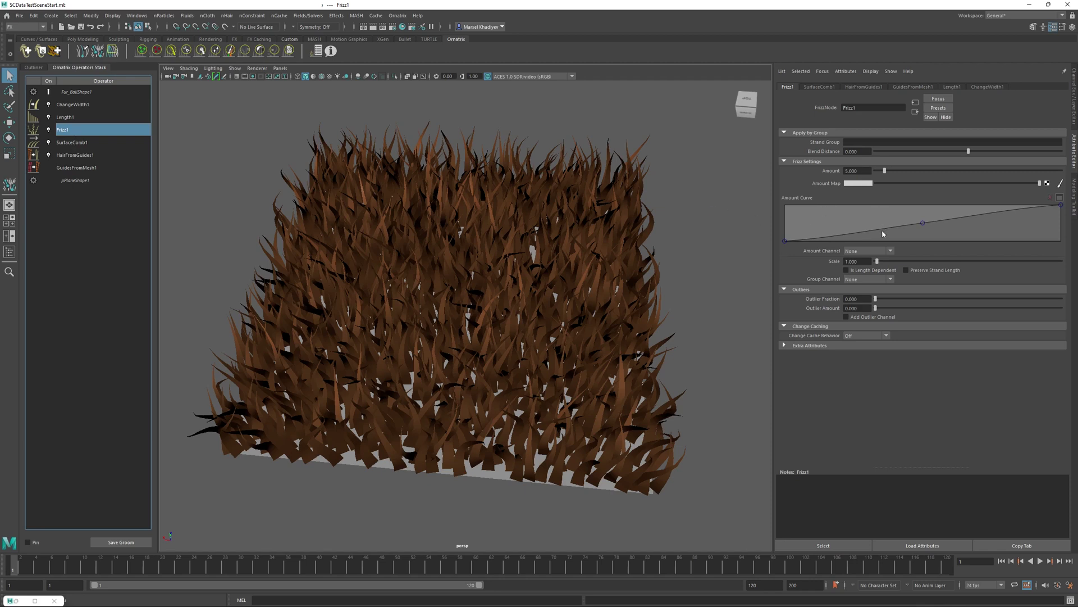
- Set Frizz1's Amount Channel to SinkValues, then reselect SurfaceComb1
left_click(877, 252)
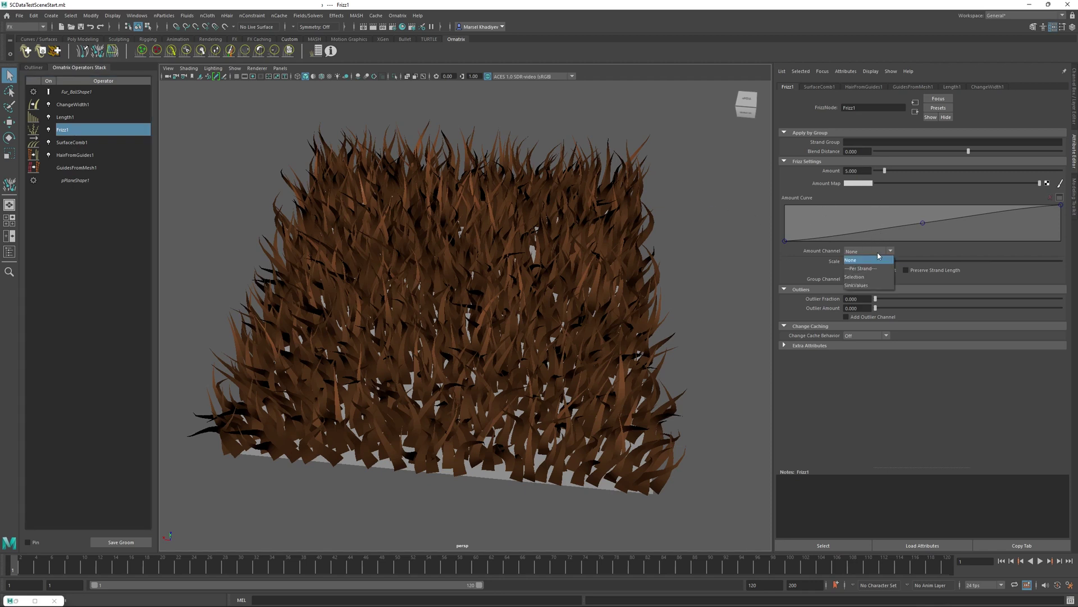
left_click(880, 287)
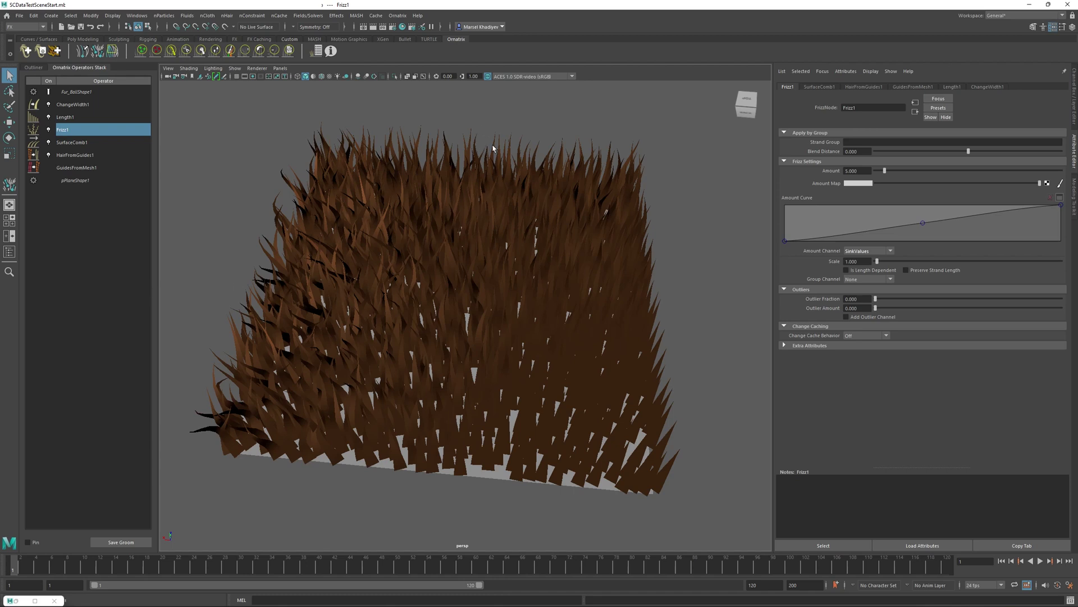
left_click(82, 144)
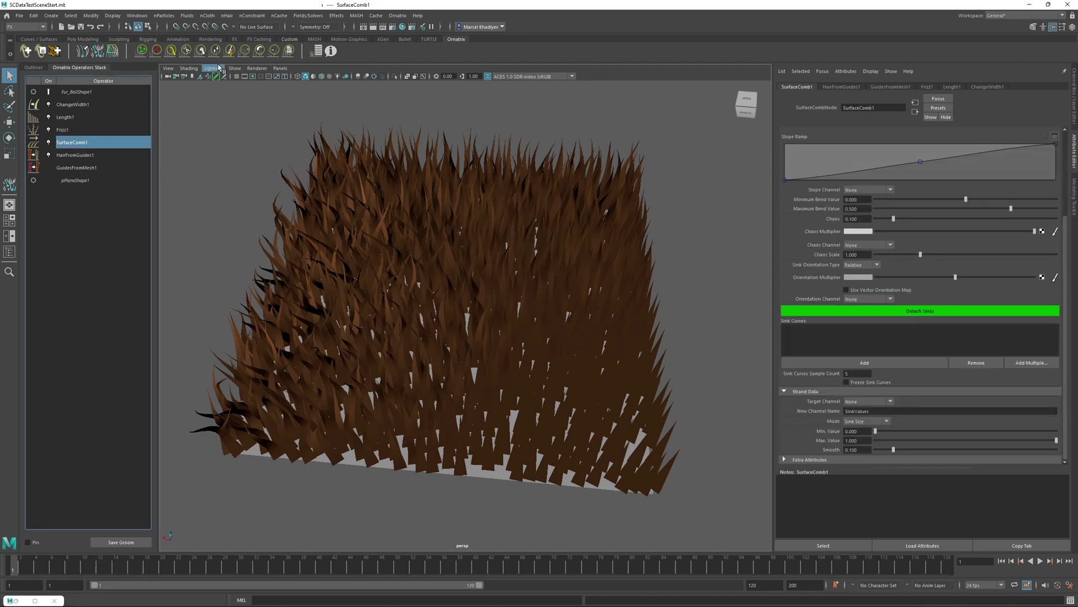
- Redirect one sink downward, move its base, and point another sink further up-right
left_click(98, 50)
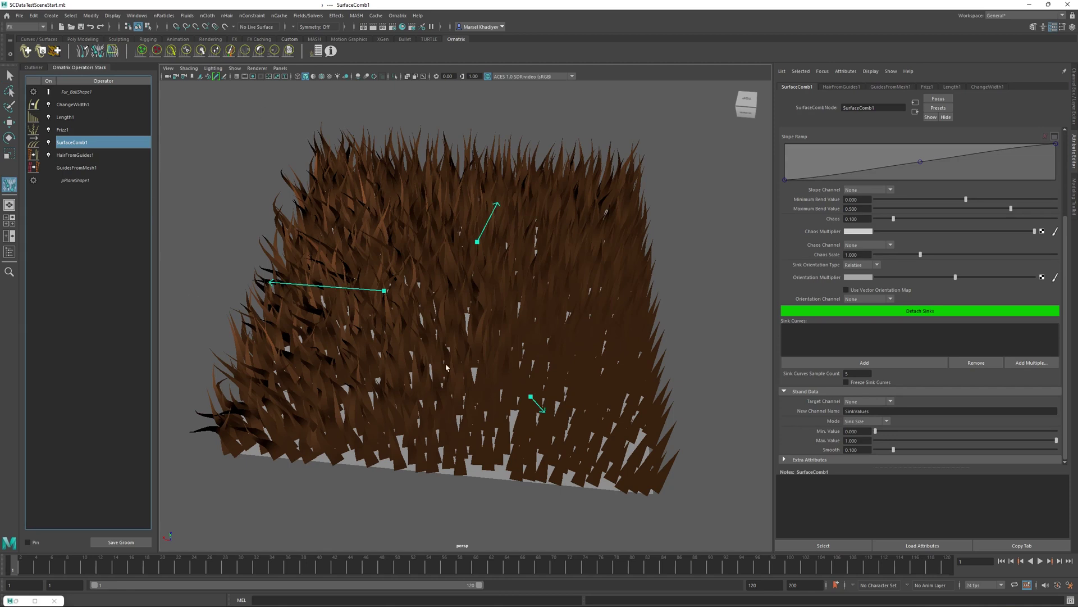
left_click_drag(385, 292, 387, 335)
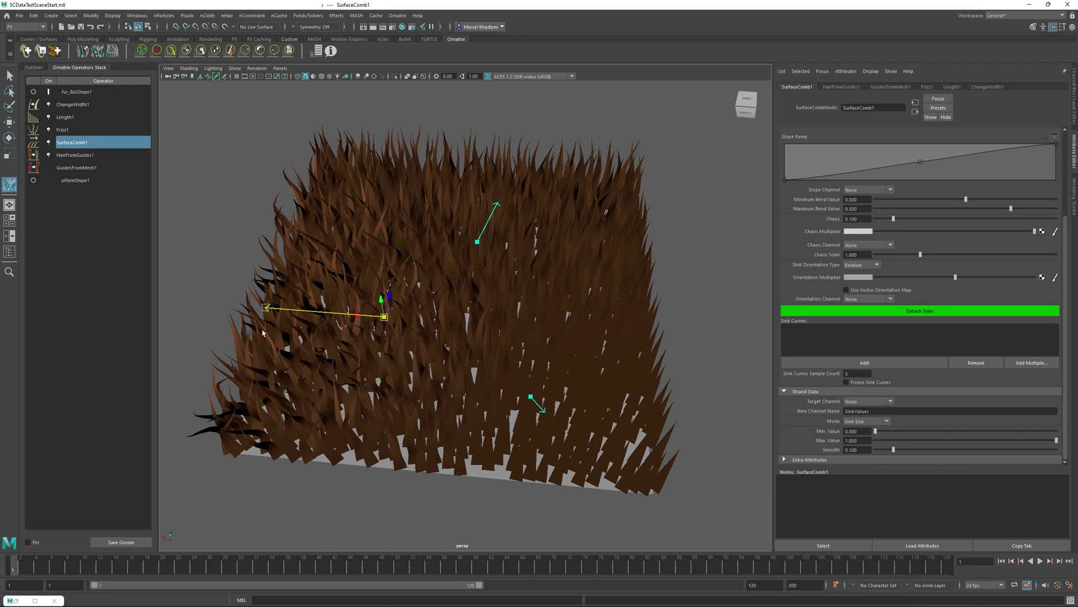
left_click_drag(264, 308, 261, 329)
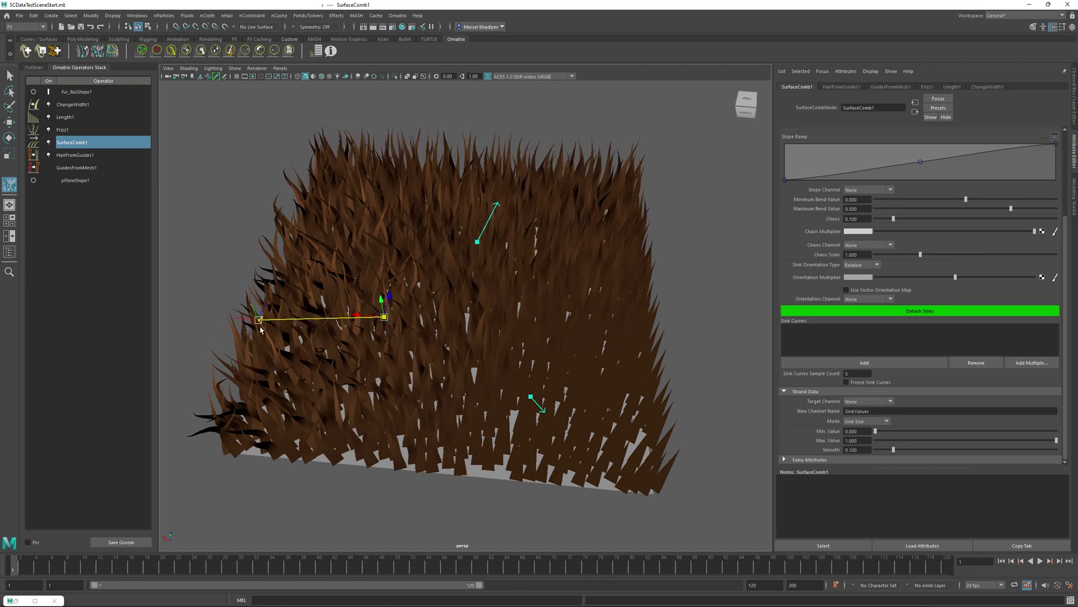
left_click(479, 242)
left_click_drag(498, 205, 516, 168)
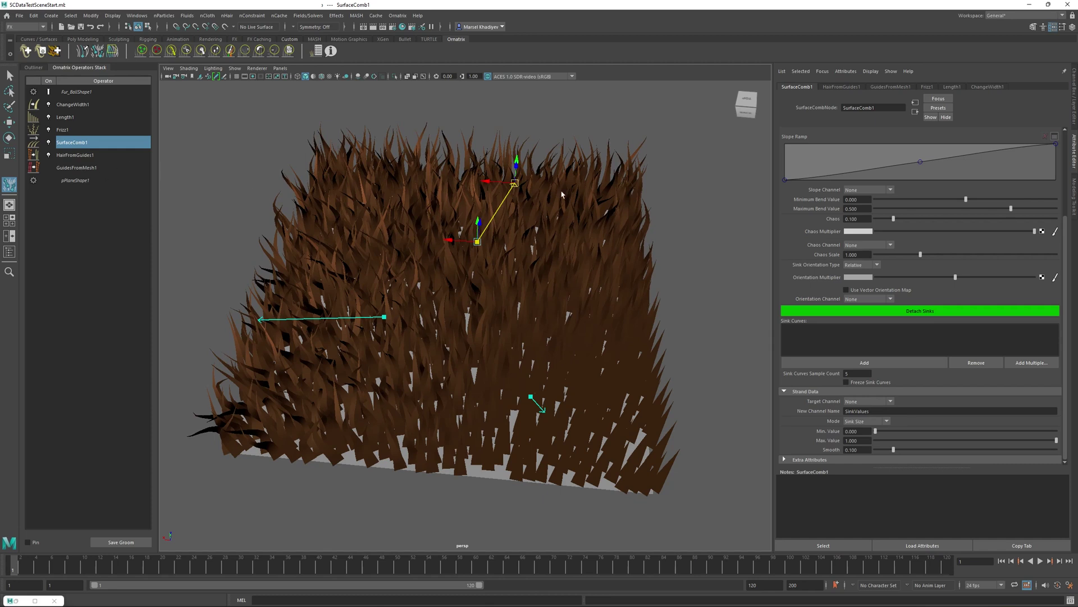
- Add a right-pointing sink, raise its base, then delete it
left_click_drag(548, 336, 602, 340)
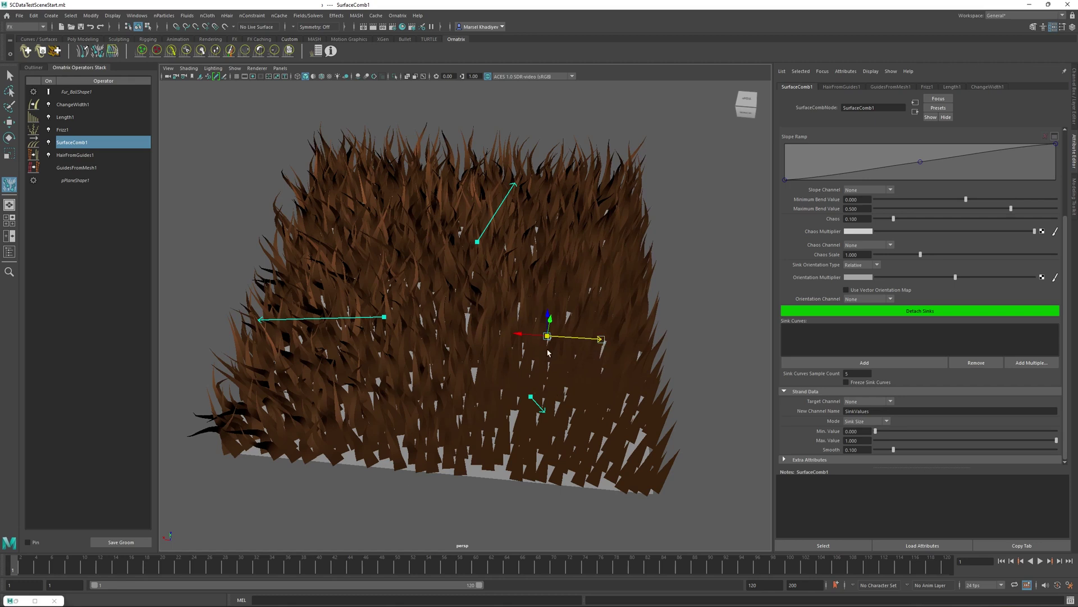
left_click_drag(548, 338, 550, 316)
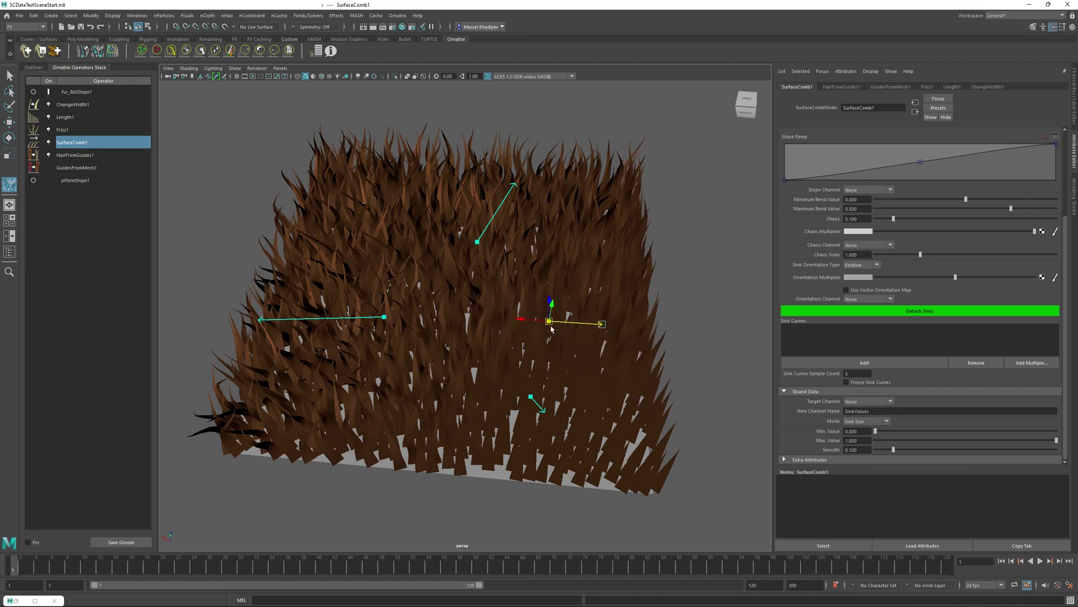
key("Delete")
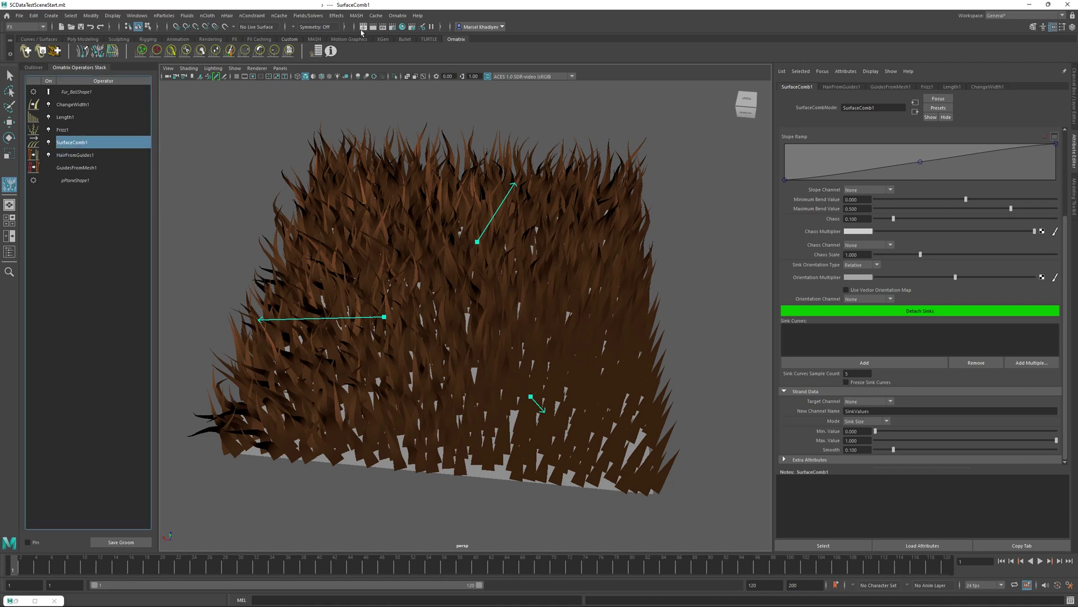
- Add a second Surface Comb with Apply To Direction and Apply To Shape turned off
left_click(396, 15)
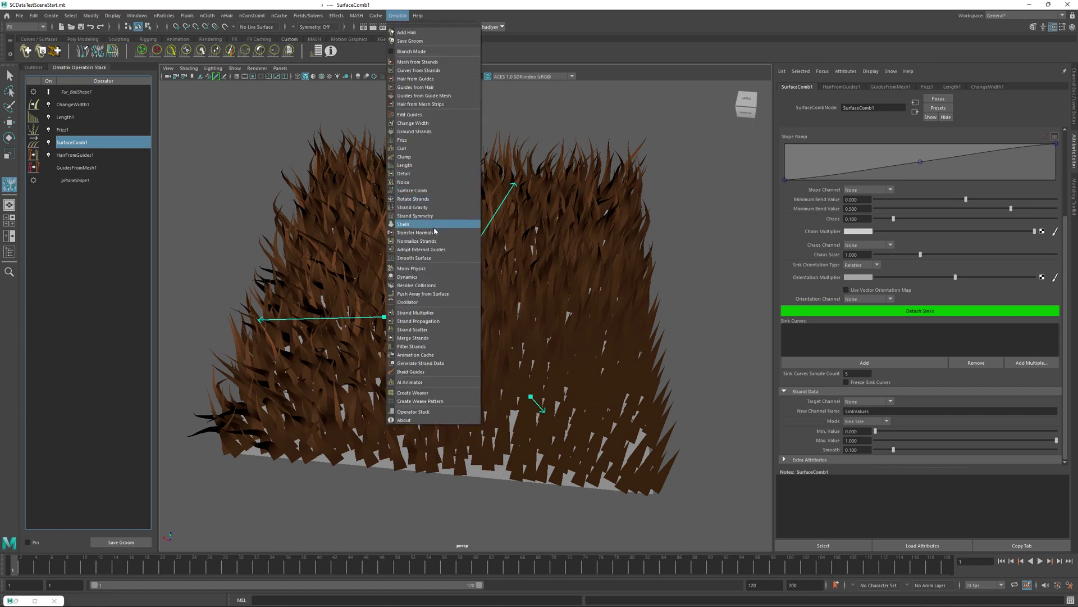
left_click(413, 189)
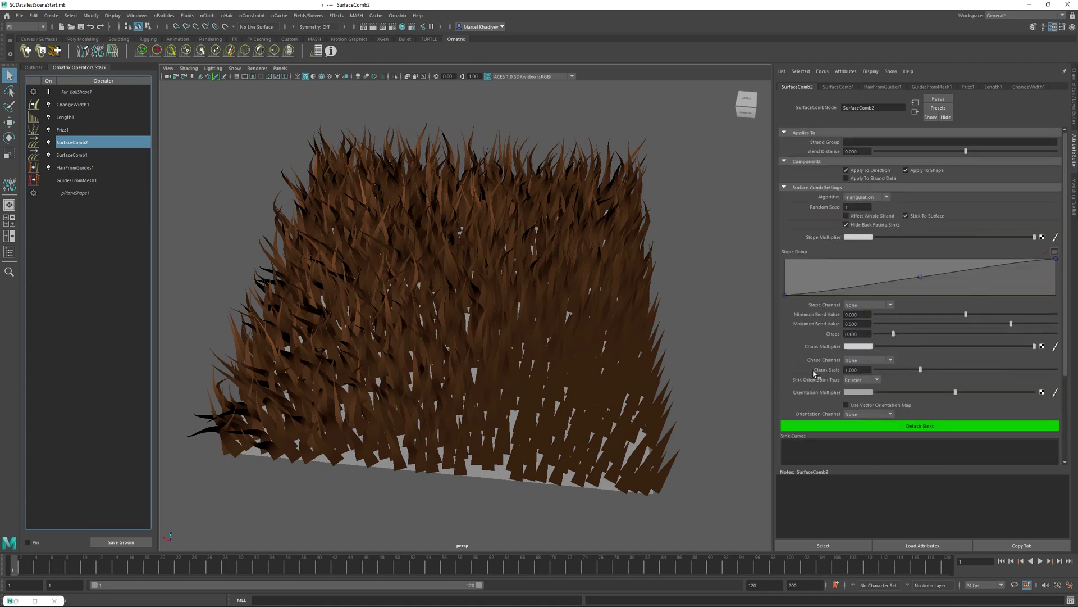
left_click(875, 170)
left_click(905, 170)
- Name the comb's new strand data channel 'LengthData'
scroll(865, 292, "down", 5)
left_click(865, 411)
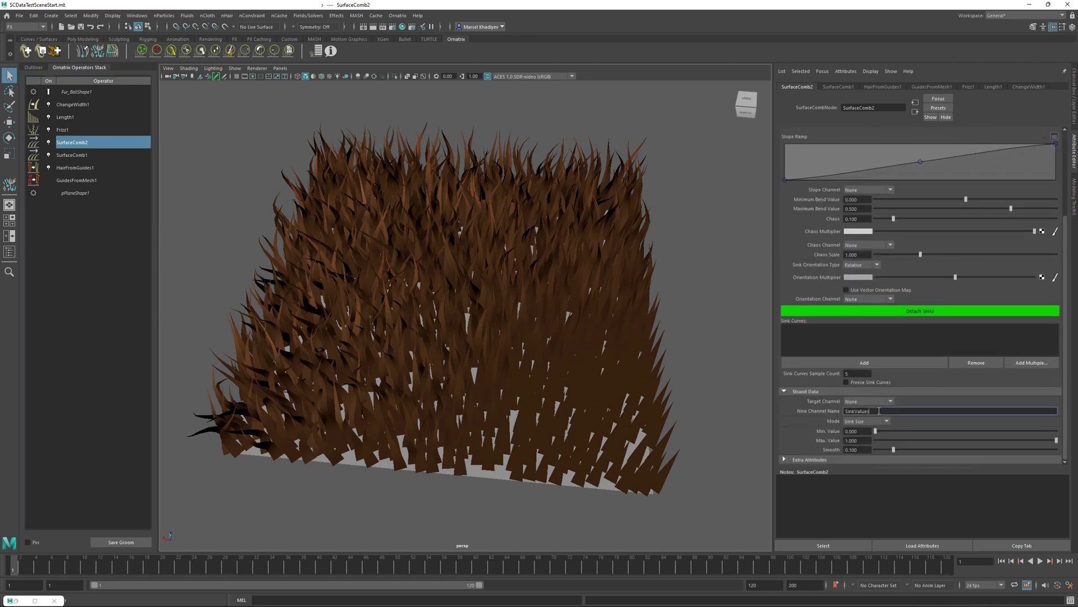
double_click(857, 410)
type("LengthData")
left_click(858, 432)
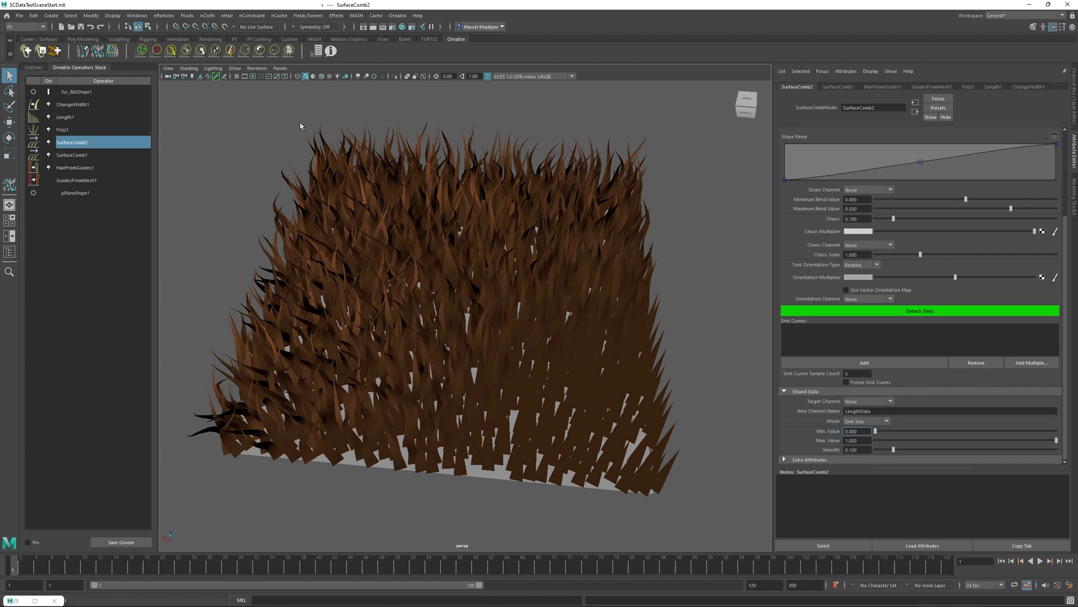
- Place three sinks on the grass: one lower right, a short left one, one pointing up
left_click(96, 53)
left_click_drag(541, 342, 595, 374)
left_click_drag(405, 312, 377, 314)
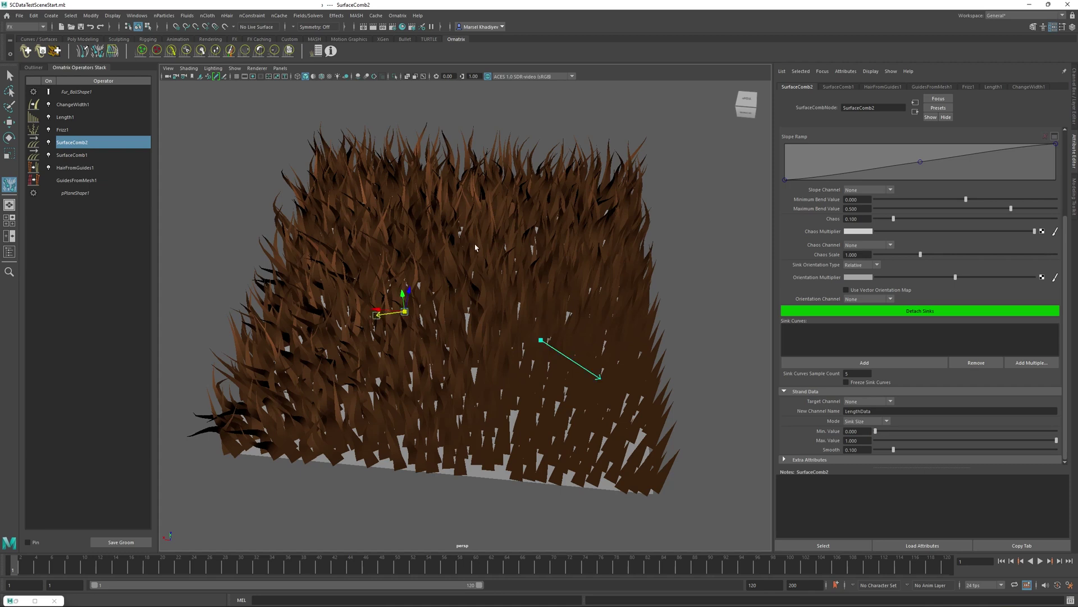
left_click_drag(476, 247, 488, 178)
- Set Length1's Value Channel to LengthData, then return to SurfaceComb2's settings
key("q")
left_click(93, 117)
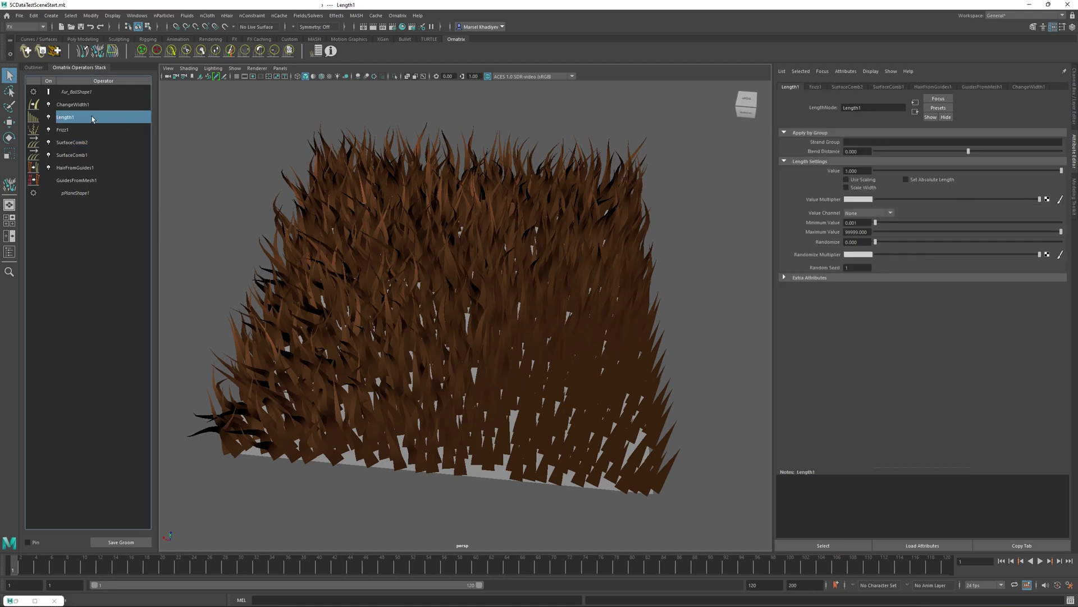
left_click(885, 215)
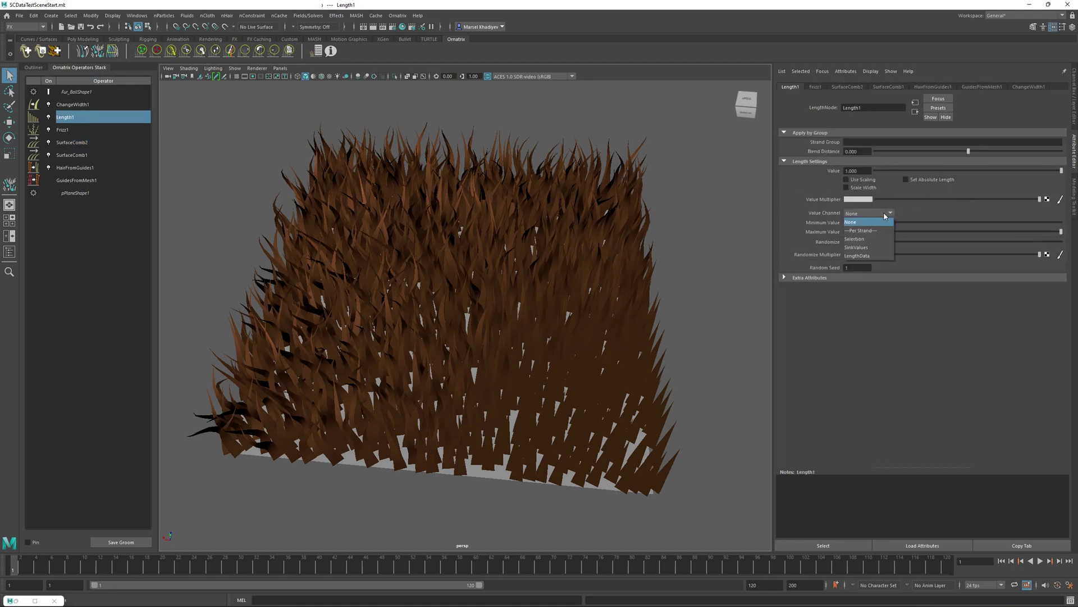
left_click(876, 261)
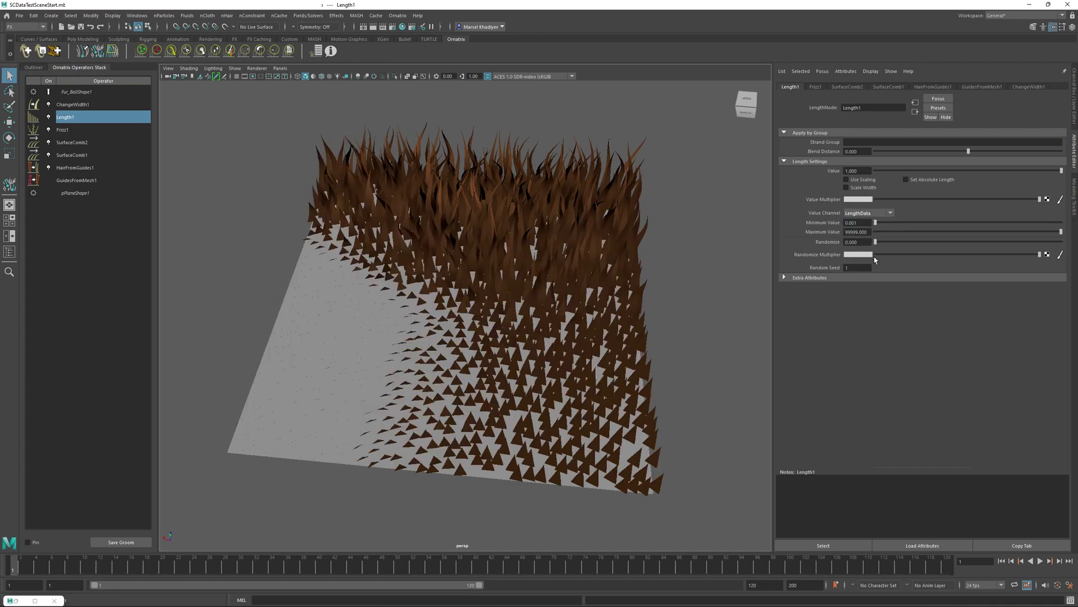
left_click(82, 145)
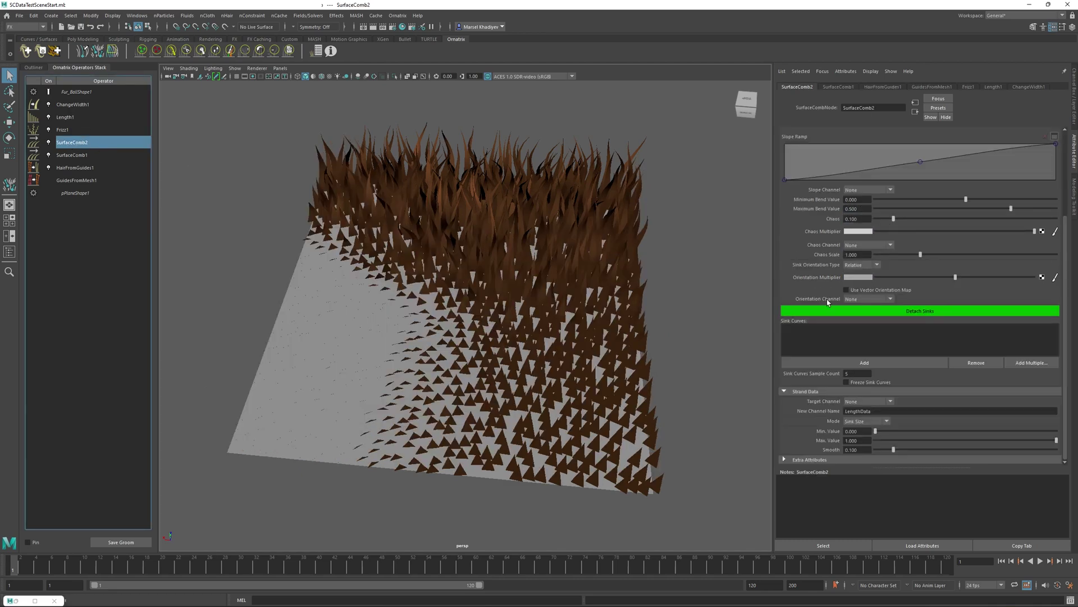
- Resume editing SurfaceComb2's sinks and swing the left sink's tip further left
scroll(827, 301, "up", 4)
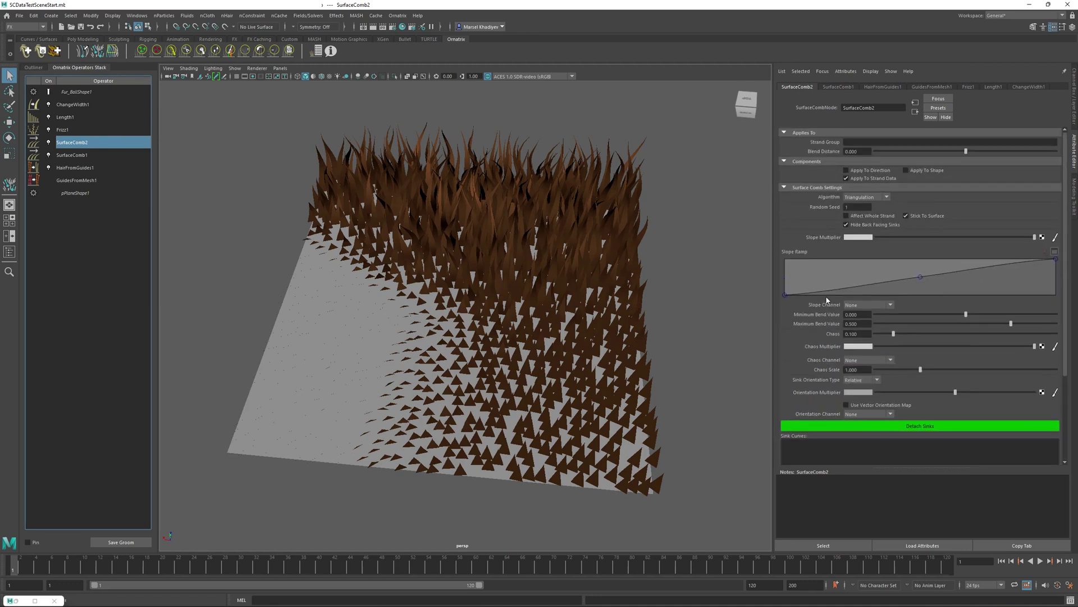
scroll(826, 300, "down", 4)
left_click(97, 50)
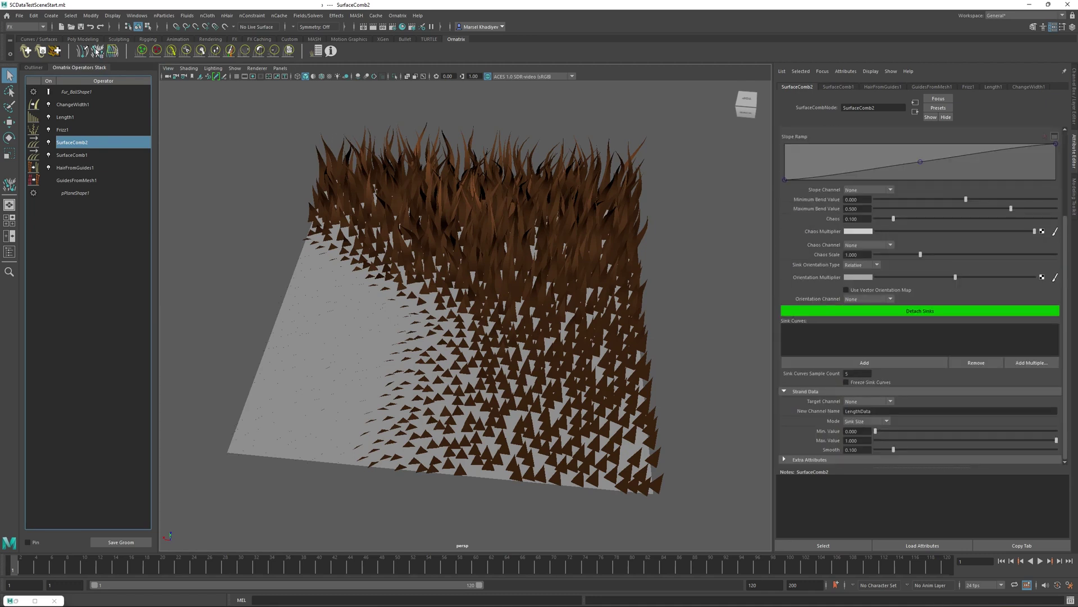
left_click(403, 311)
mouse_move(377, 322)
left_mouse_down()
mouse_move(353, 325)
mouse_move(382, 325)
left_mouse_up()
- Turn the second sink toward the lower left and shift the upper sink up and right
left_click(542, 341)
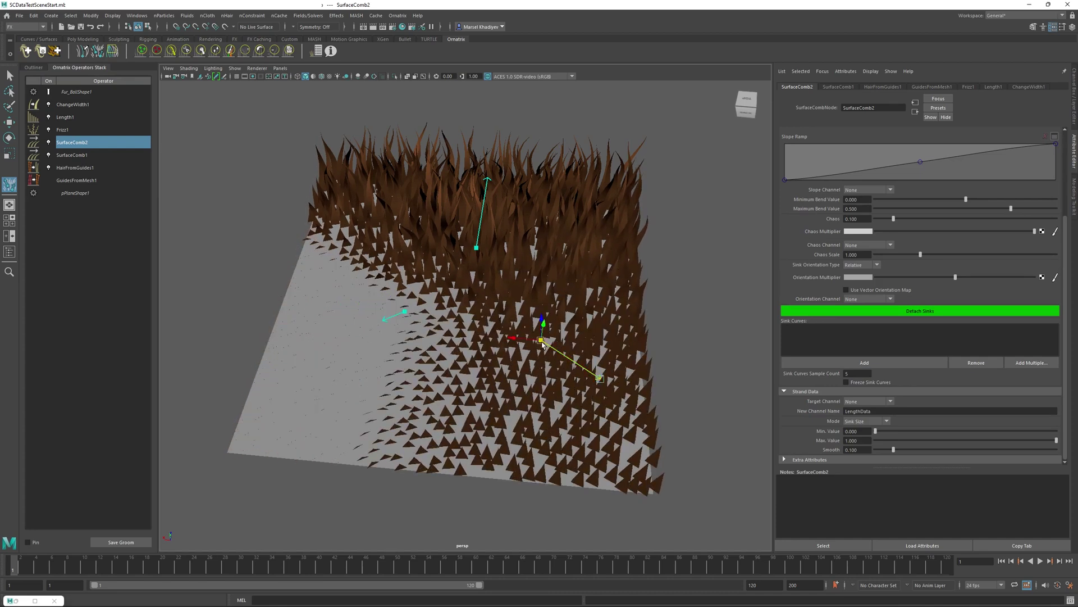
left_click_drag(543, 340, 539, 407)
left_click_drag(477, 248, 531, 248)
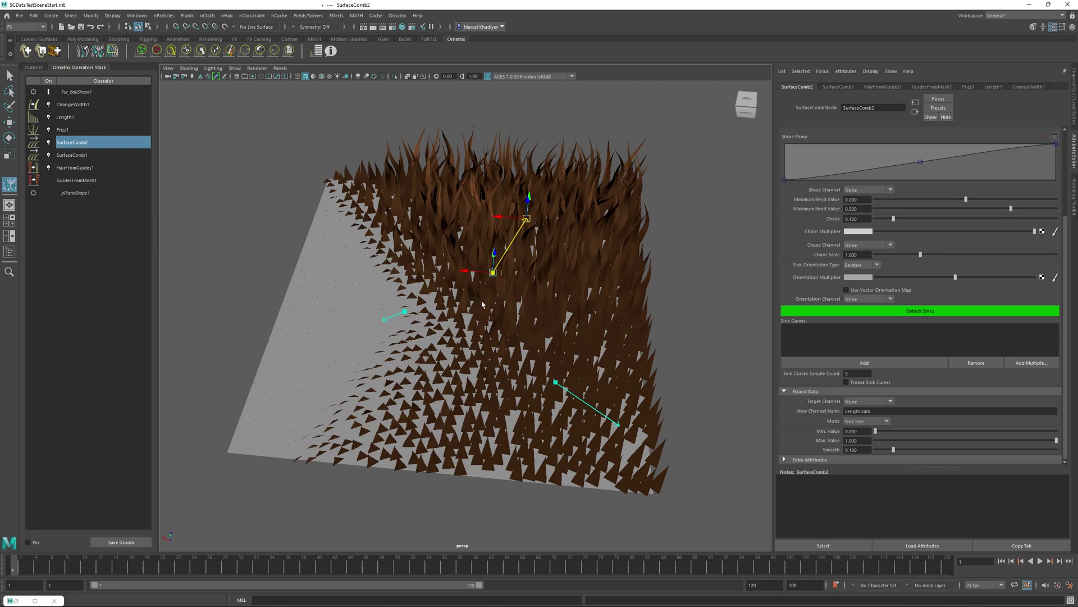
left_click_drag(494, 276, 542, 242)
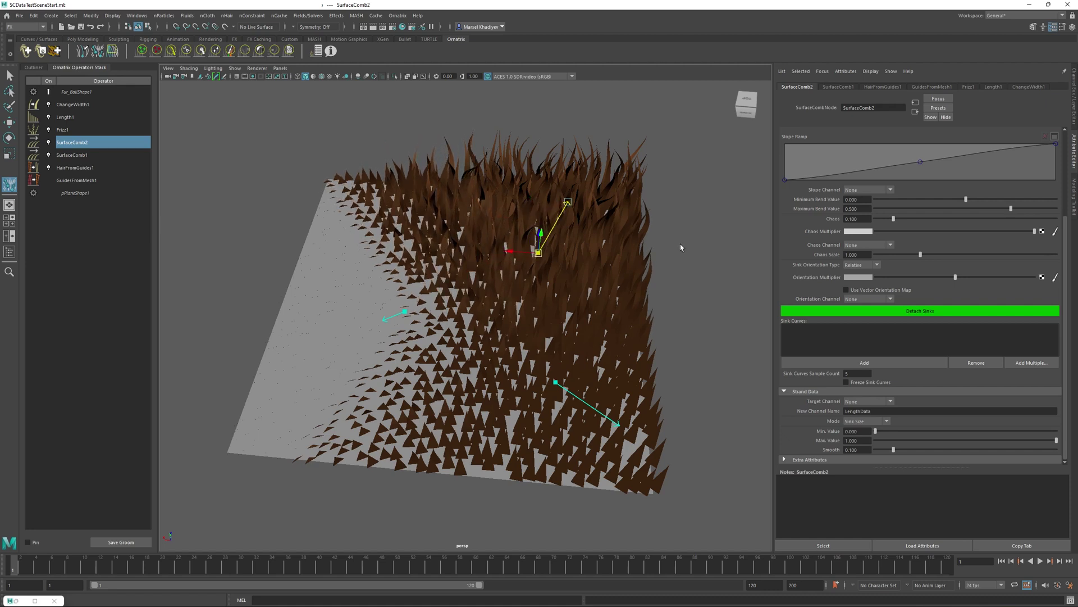